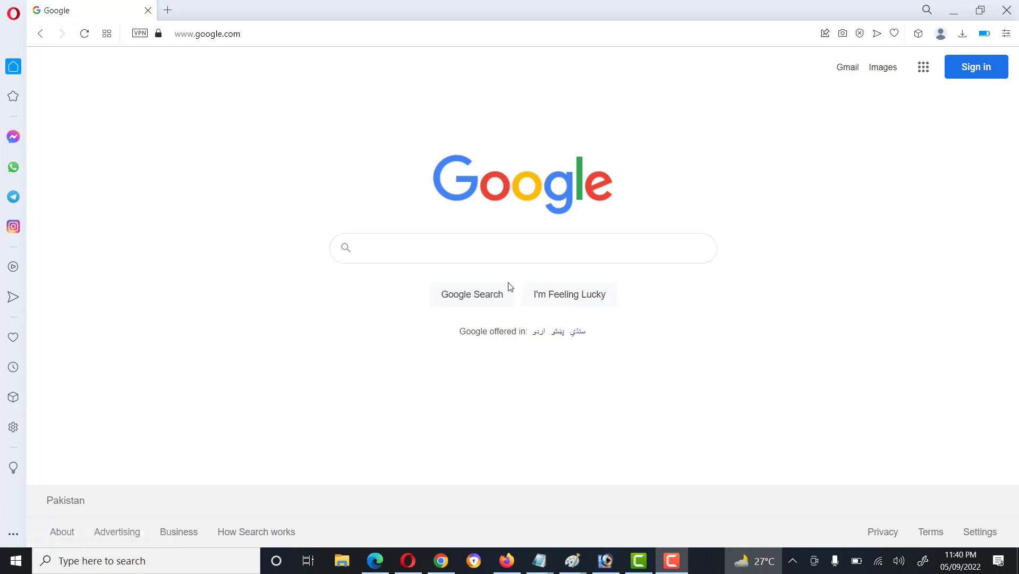
Search Google for 'gmail account' using the first suggestion
click(469, 248)
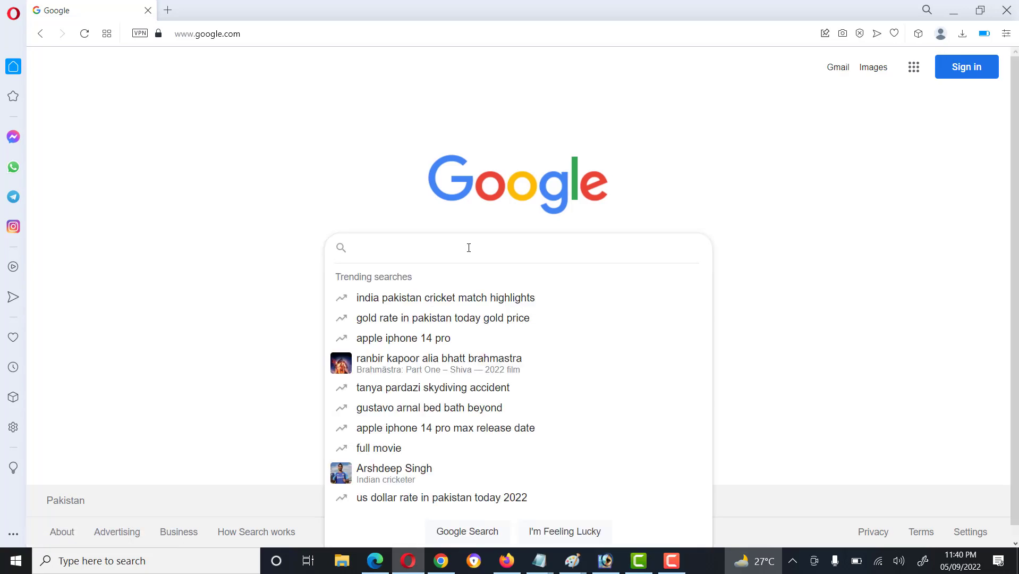
text(gmail a)
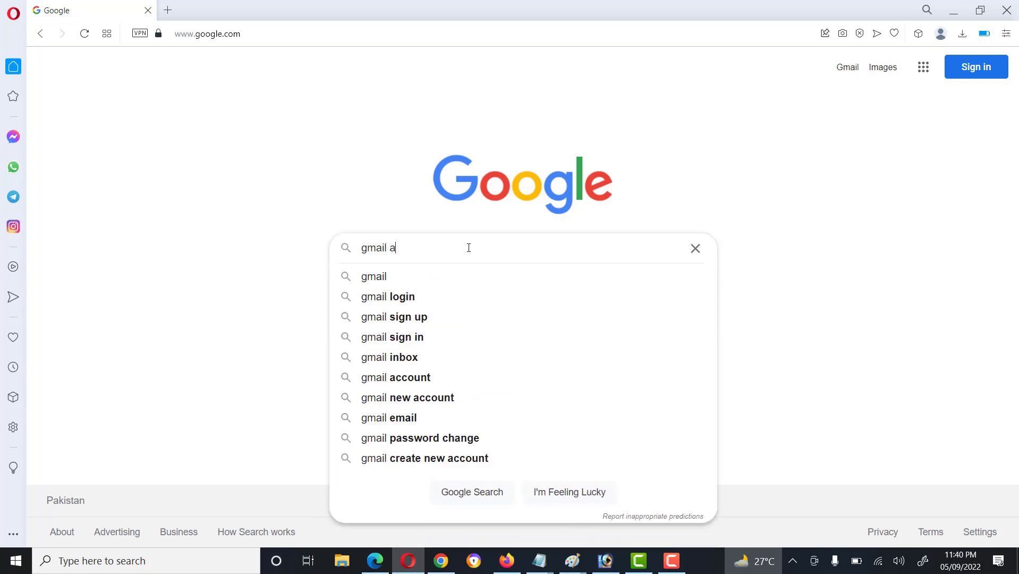
text(ccount)
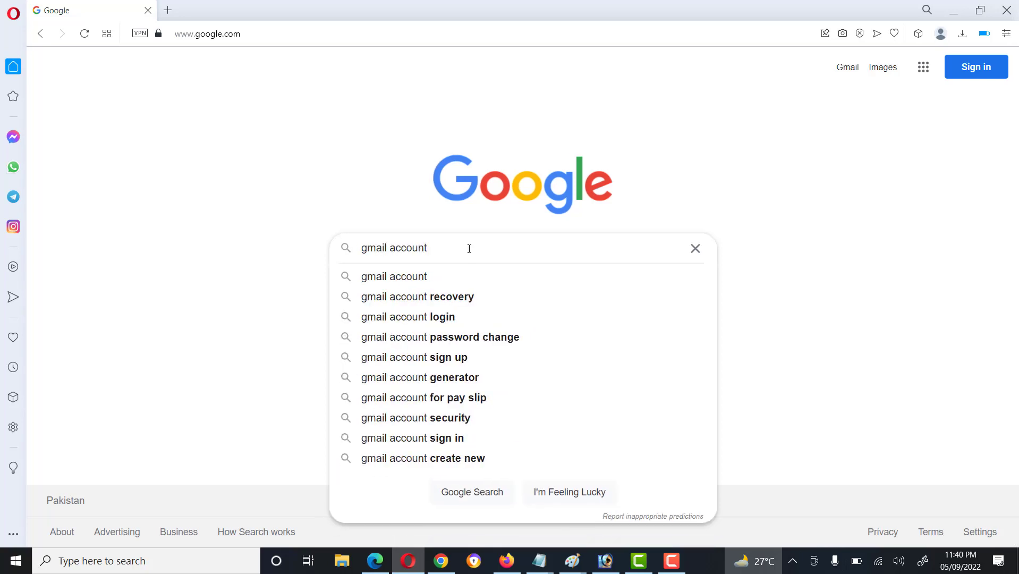
click(444, 277)
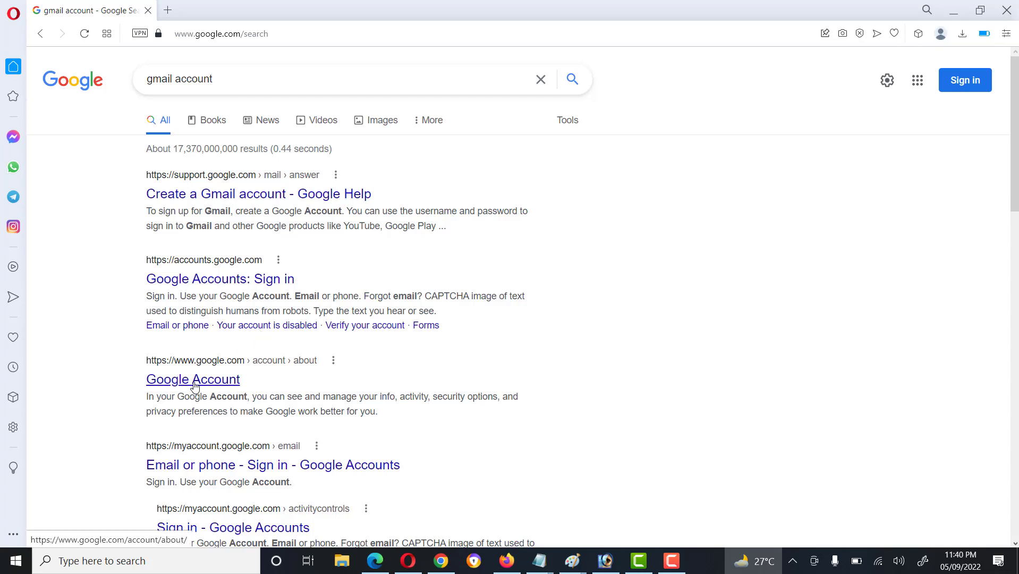
Open the 'Google Account' result from the search results
click(195, 381)
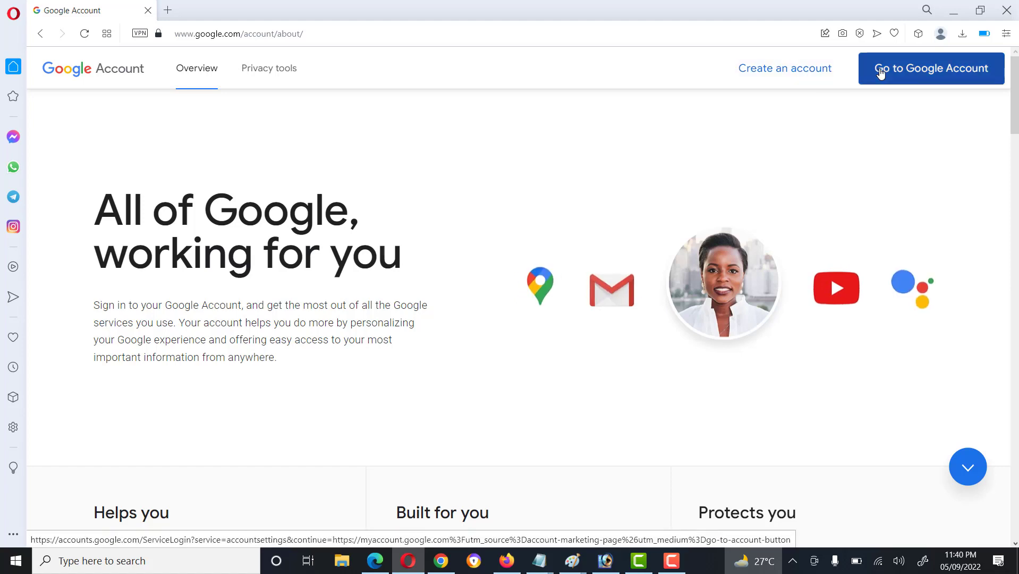
Begin a new Google account and enter the account holder's first and last name
click(798, 78)
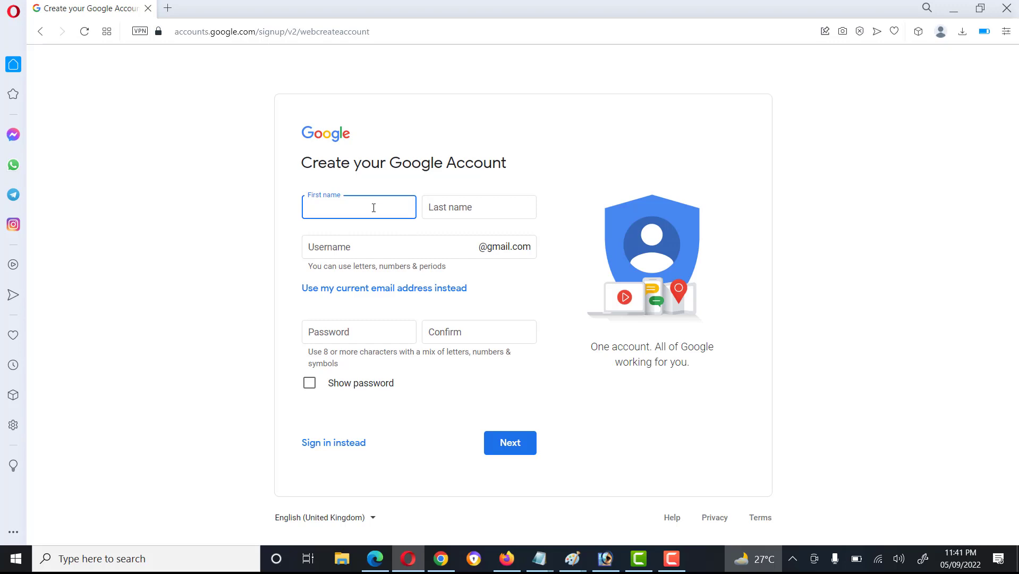
text(IT Tech)
key(Tab)
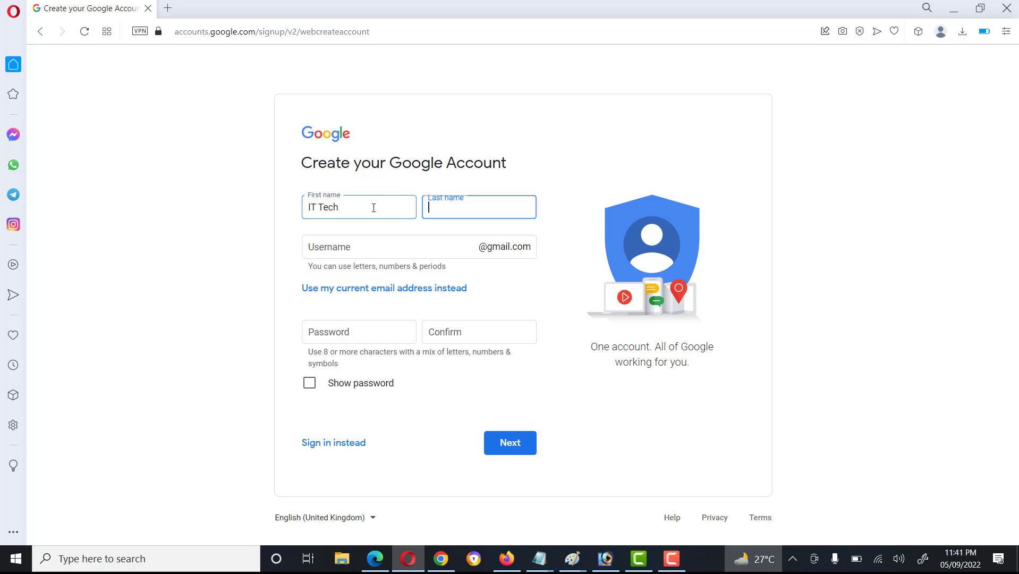
text(Off)
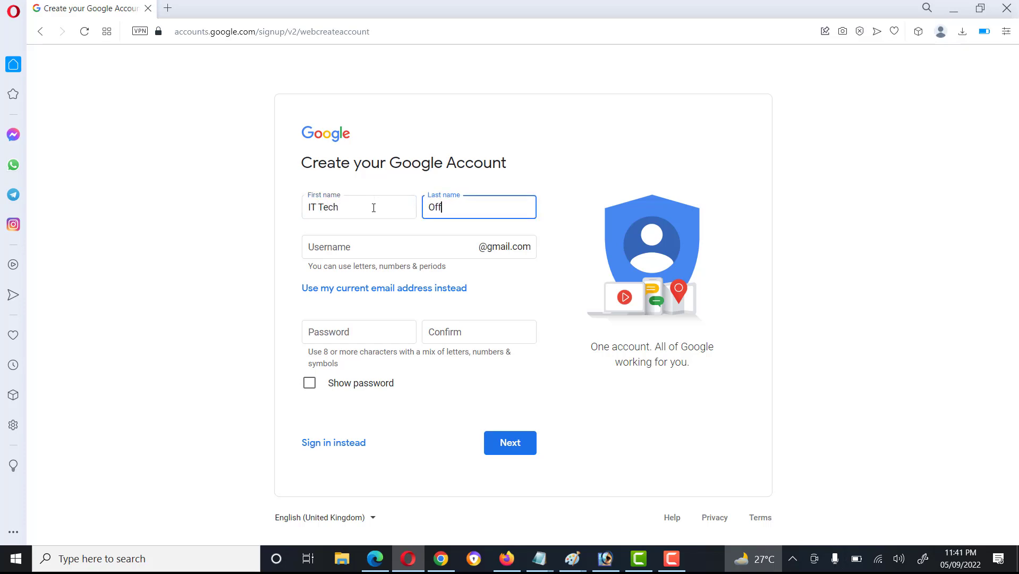
text(icilal)
click(374, 246)
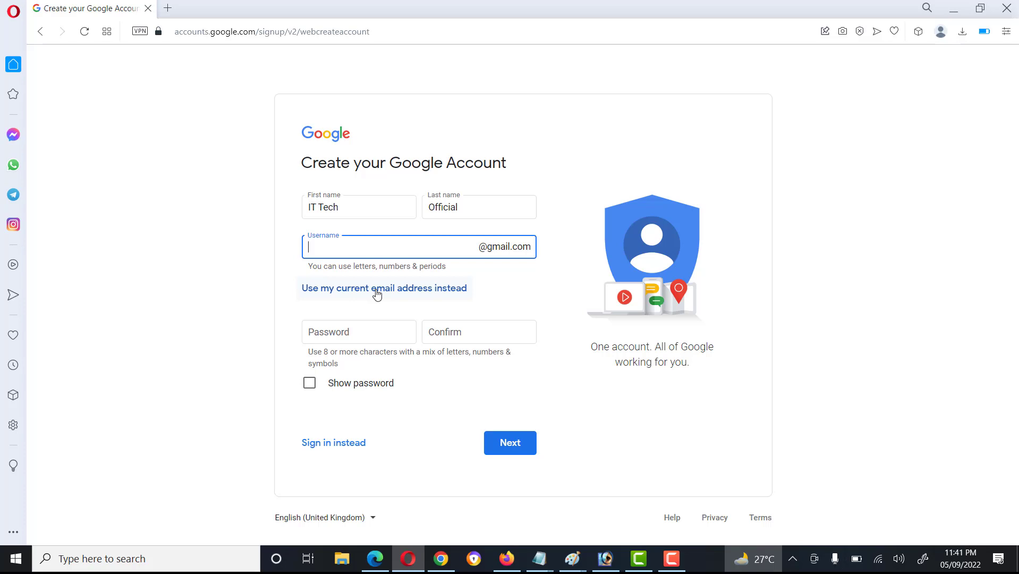
Enter a username, then add a numeric suffix after it's reported as taken
click(555, 289)
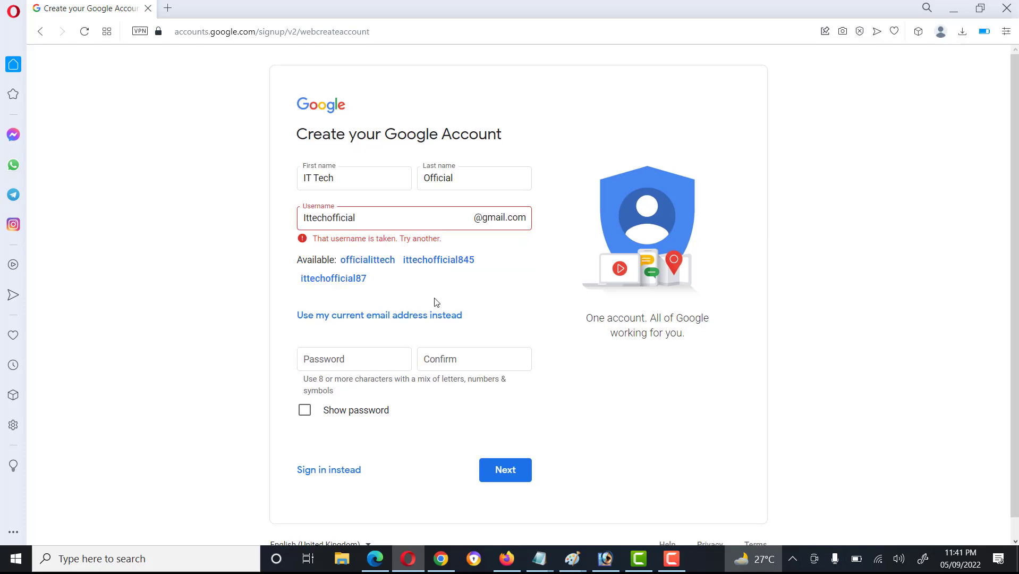
click(382, 219)
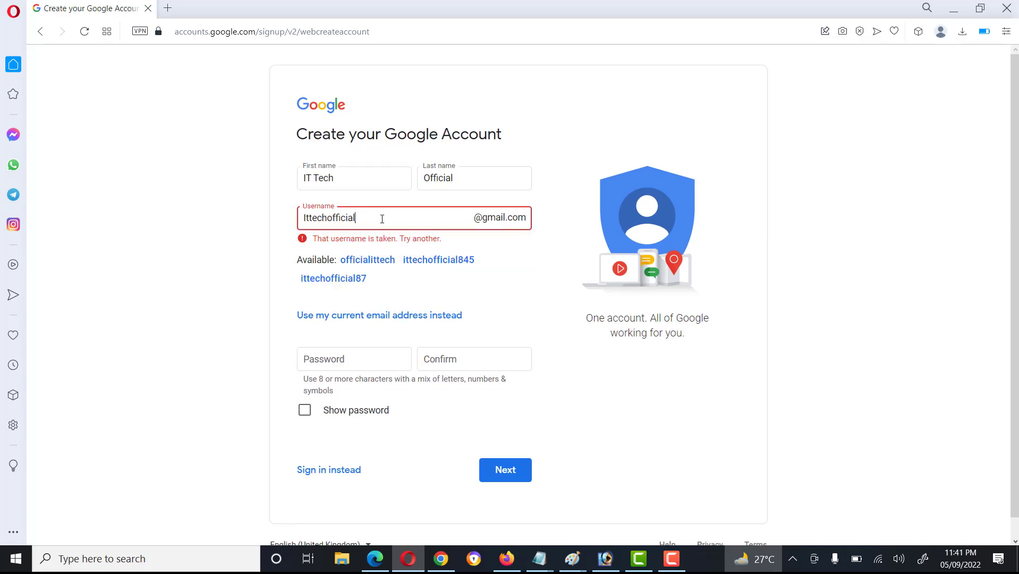
click(247, 243)
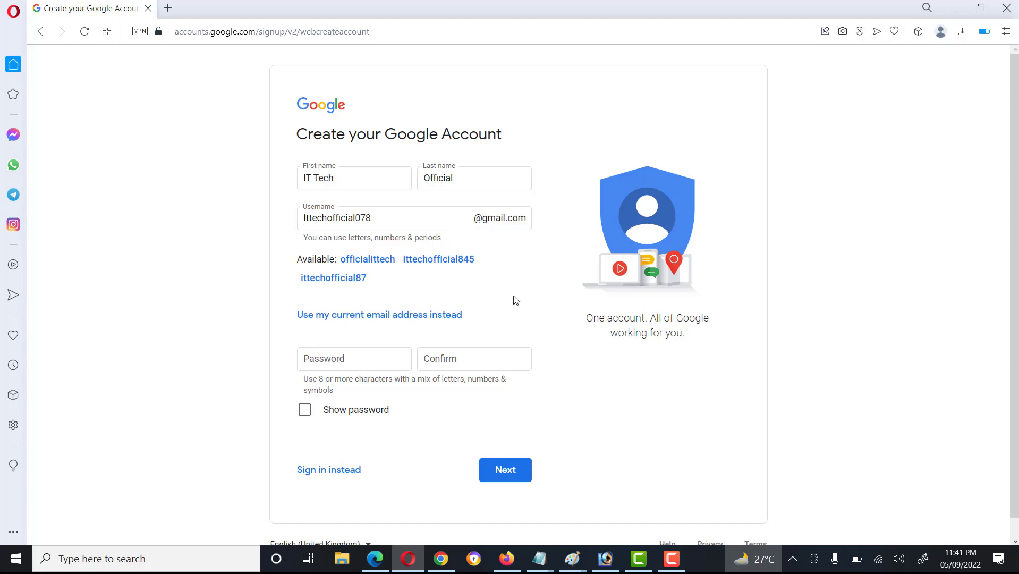
click(363, 360)
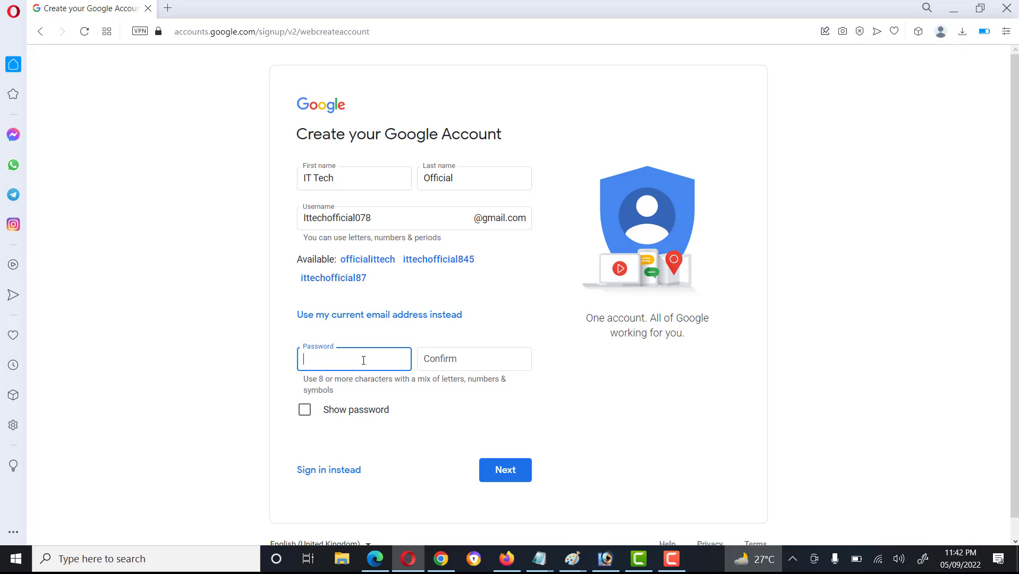
Enter the account password and retype it in the Confirm field
text(••••••••)
key(Tab)
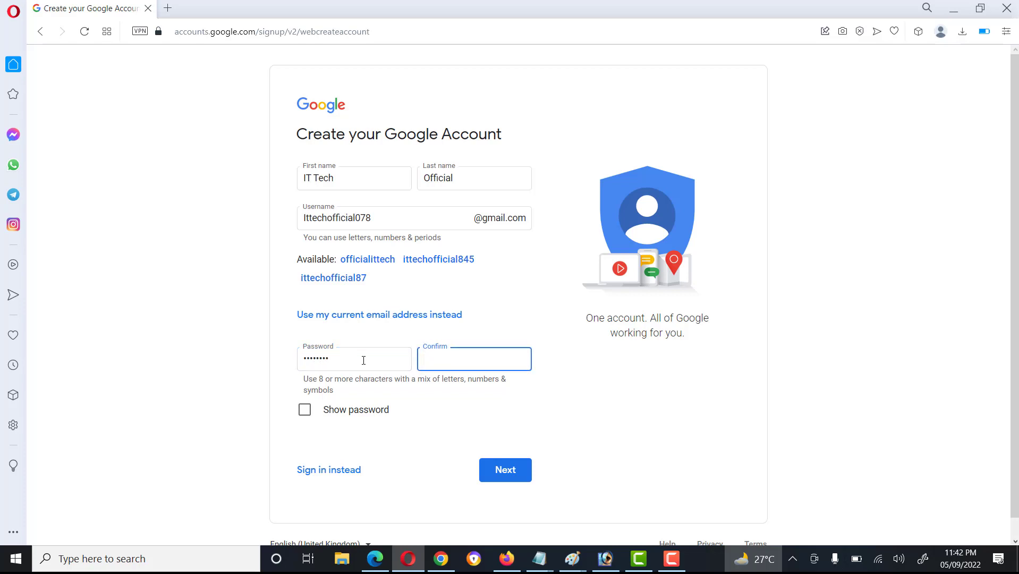
text(••••••••)
key(BackSpace)
key(BackSpace)
key(BackSpace)
key(BackSpace)
key(BackSpace)
key(BackSpace)
key(BackSpace)
key(BackSpace)
text(••••••••)
scroll(541, 295, down, 1)
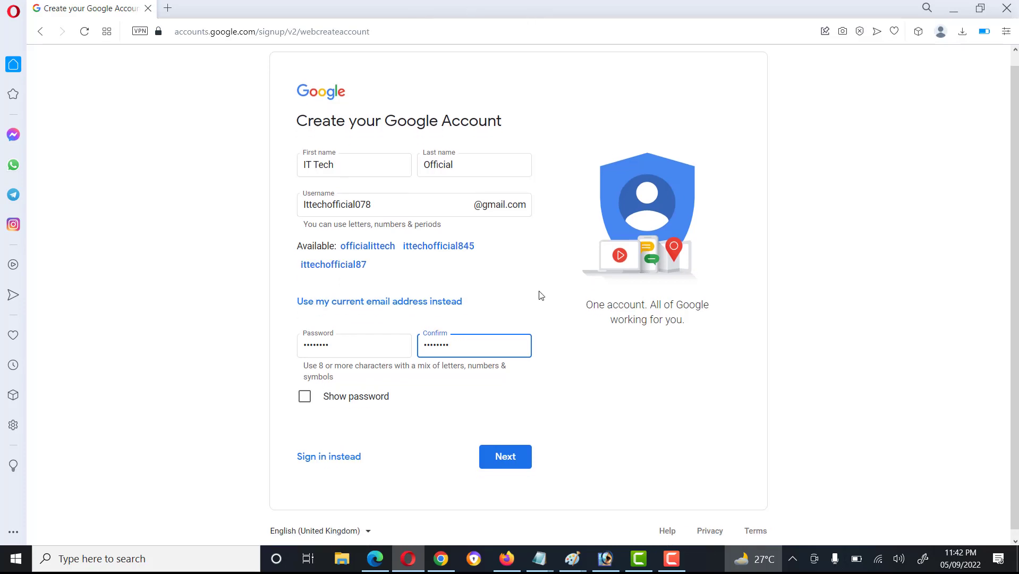
Submit the sign-up form, then enter a recovery phone number and recovery email address
click(506, 453)
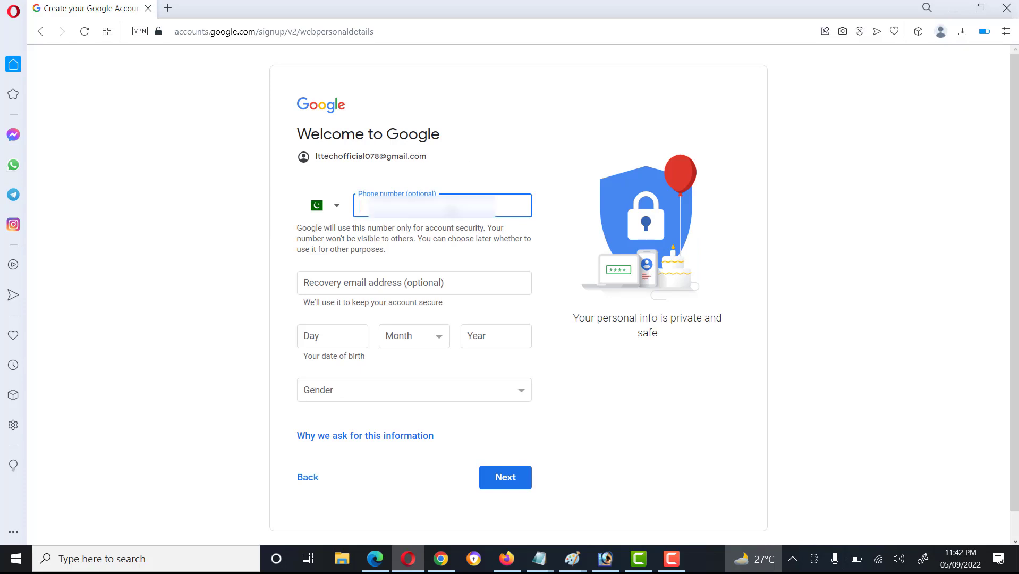
text(0300000000)
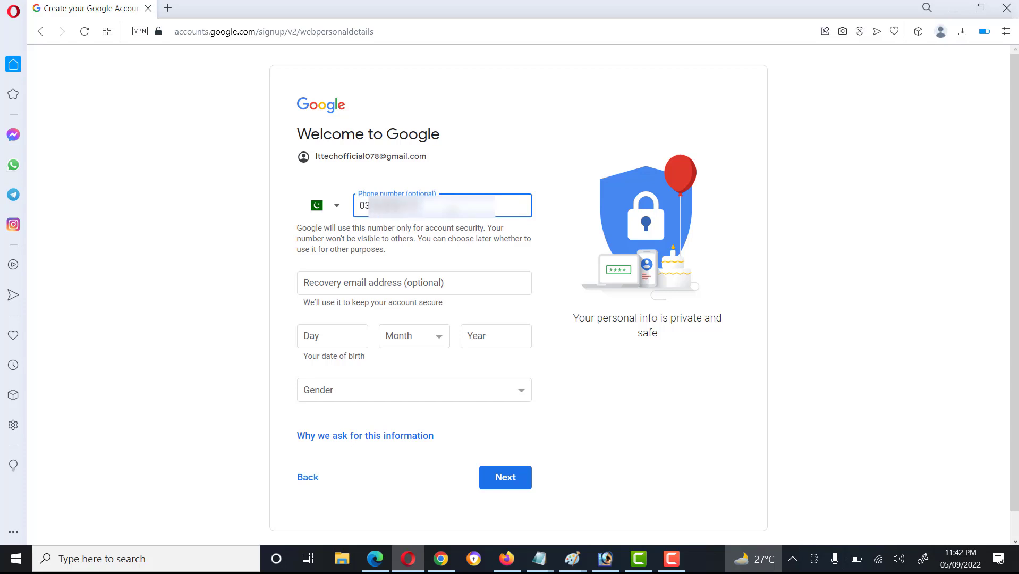
click(412, 287)
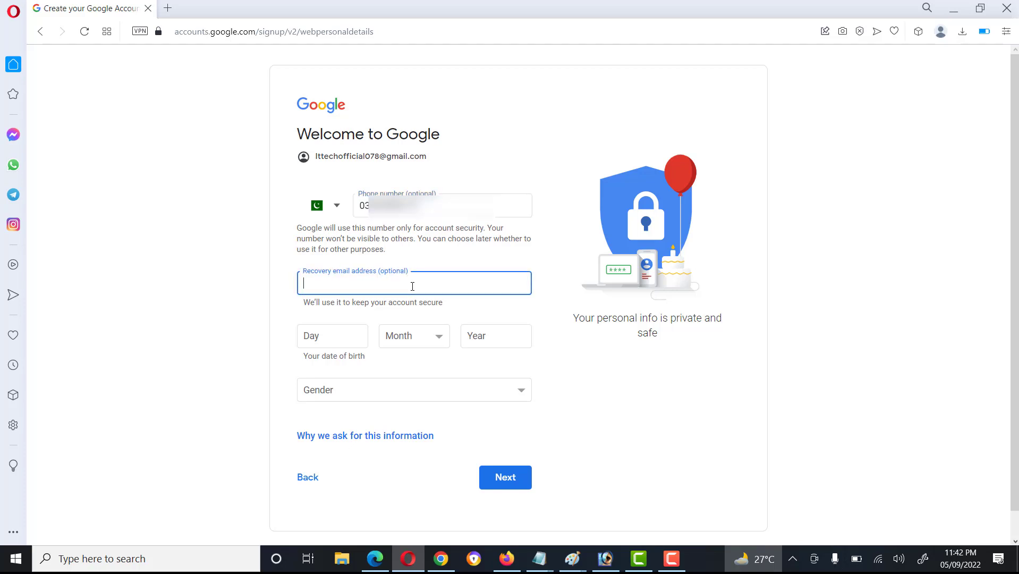
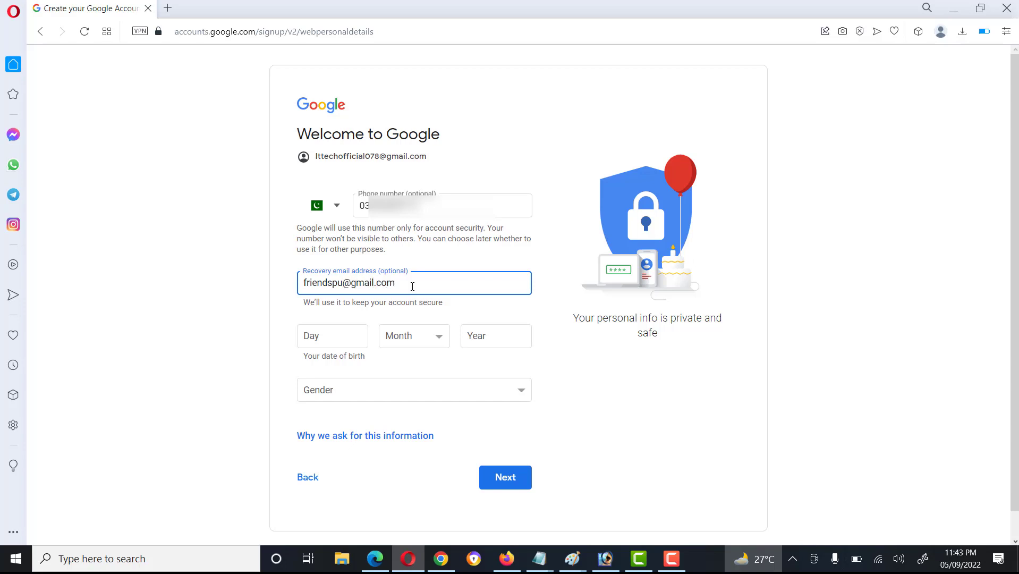
click(326, 336)
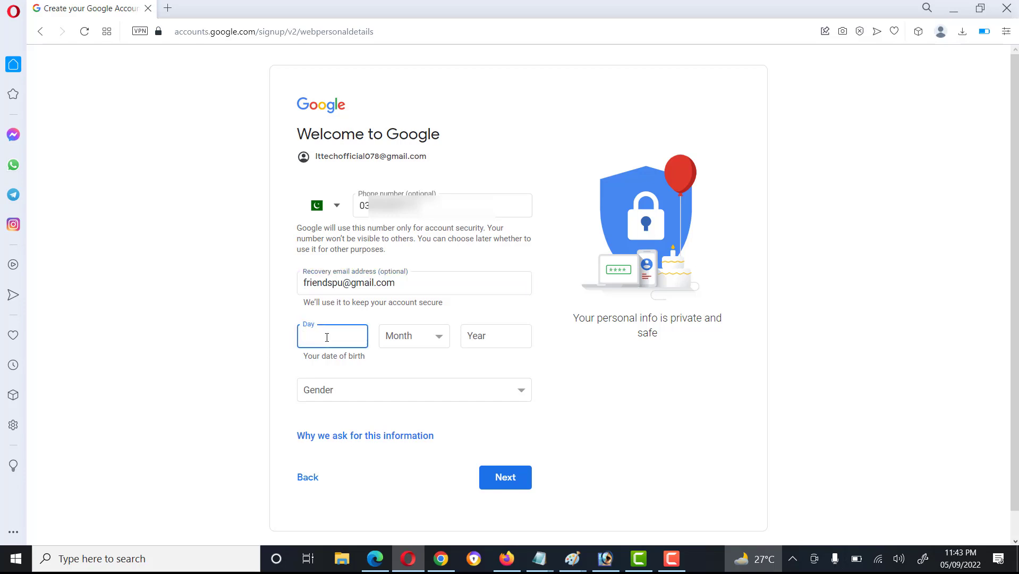
text(01)
click(422, 340)
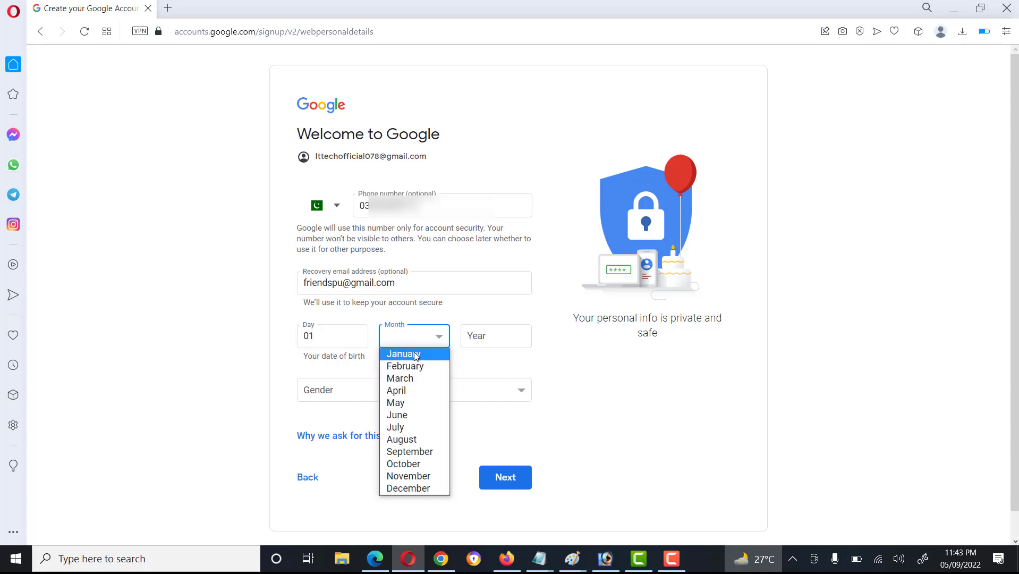
click(411, 383)
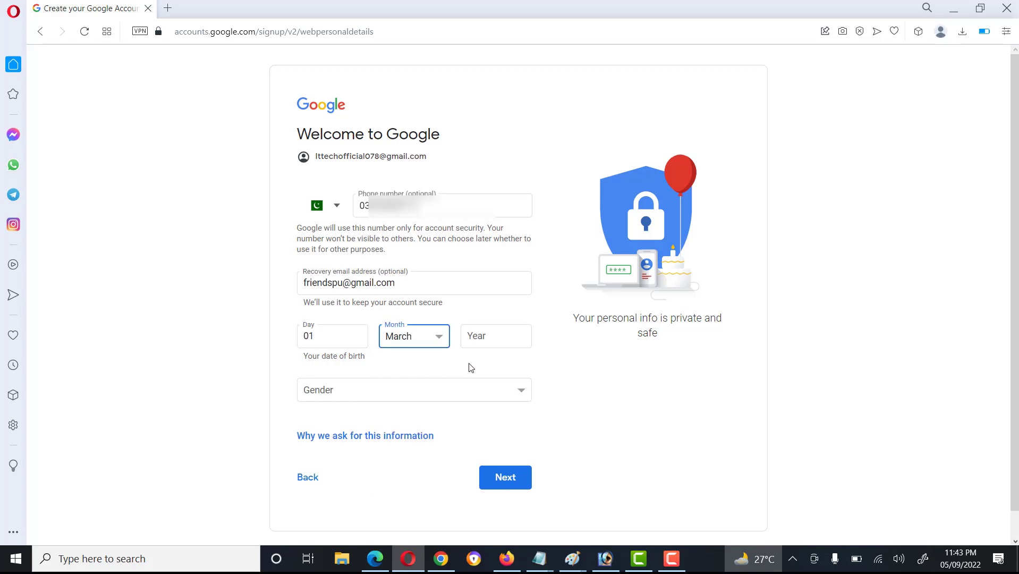
click(484, 334)
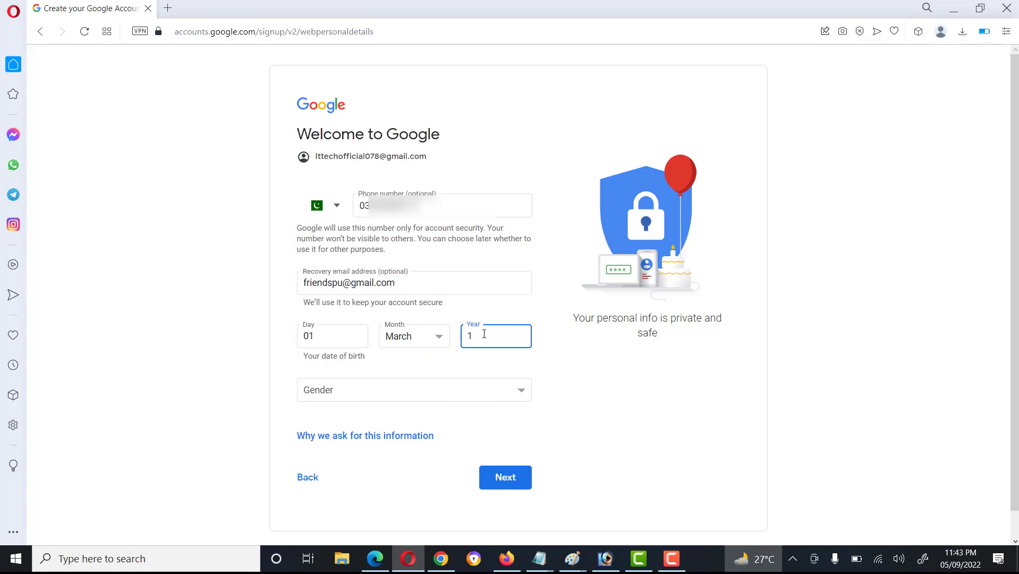
text(1998)
Choose Male as the gender
click(446, 391)
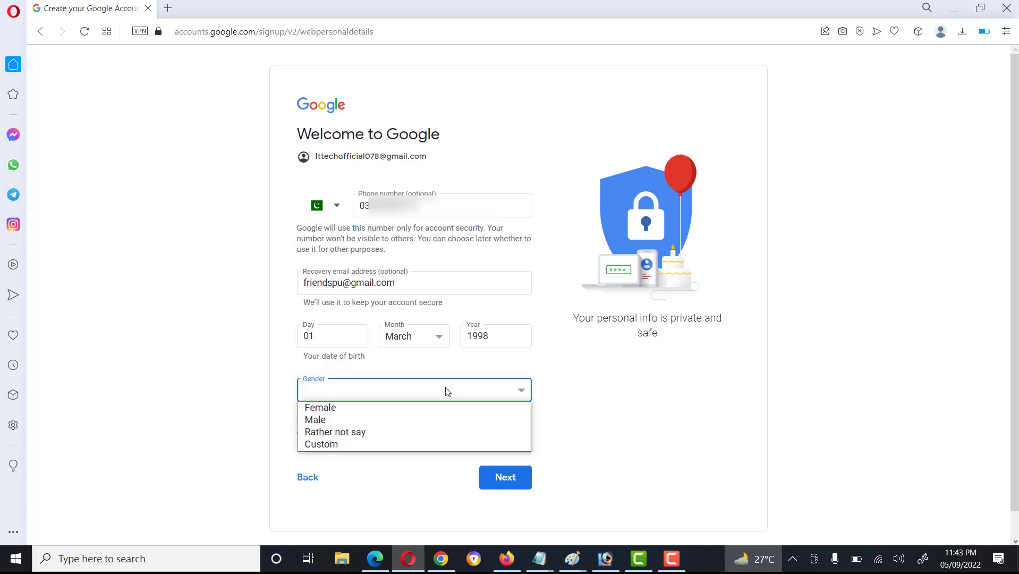
click(416, 420)
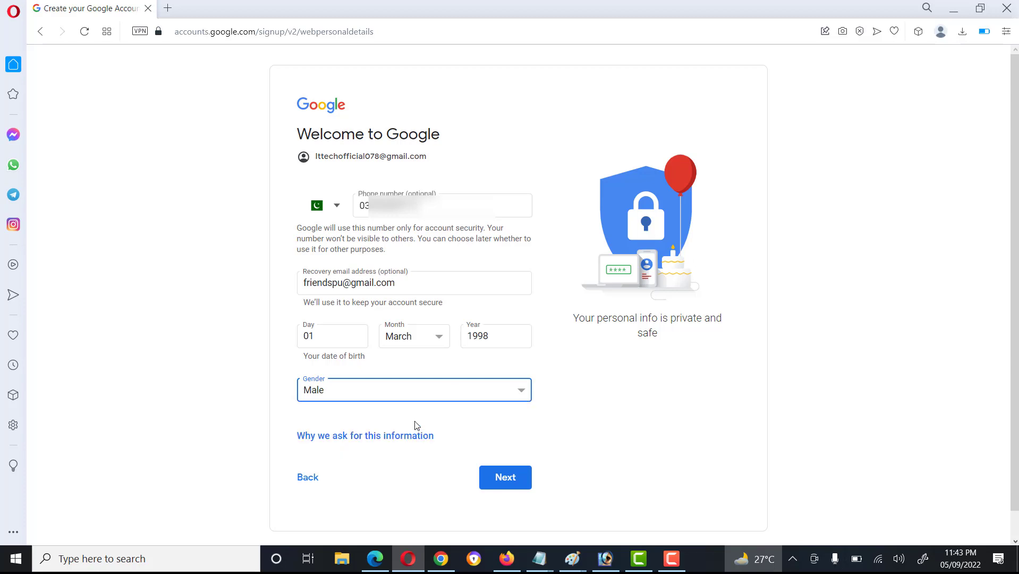
click(422, 391)
click(362, 424)
Submit the personal details and accept the Privacy and Terms with I agree
click(505, 477)
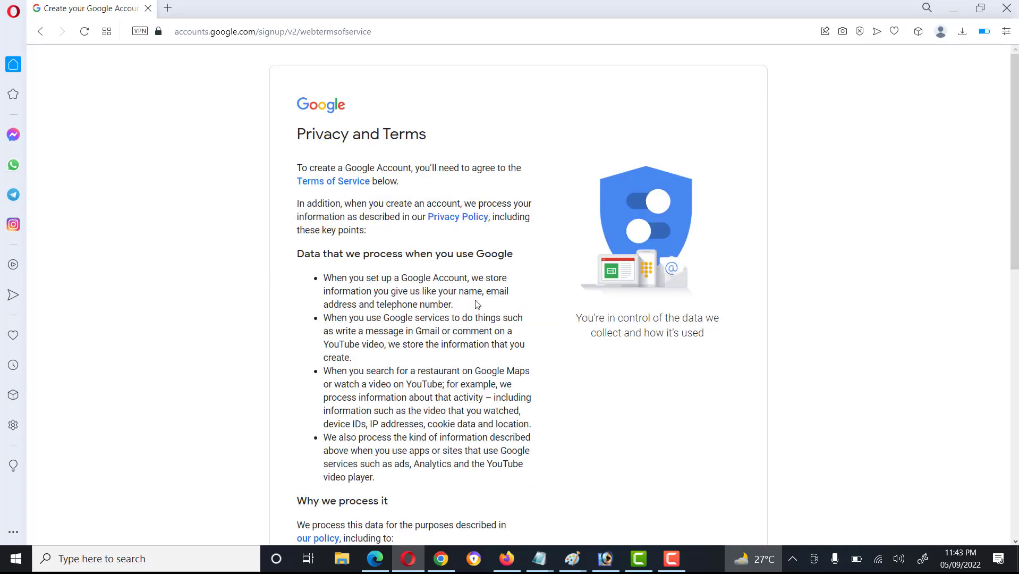
scroll(478, 304, down, 12)
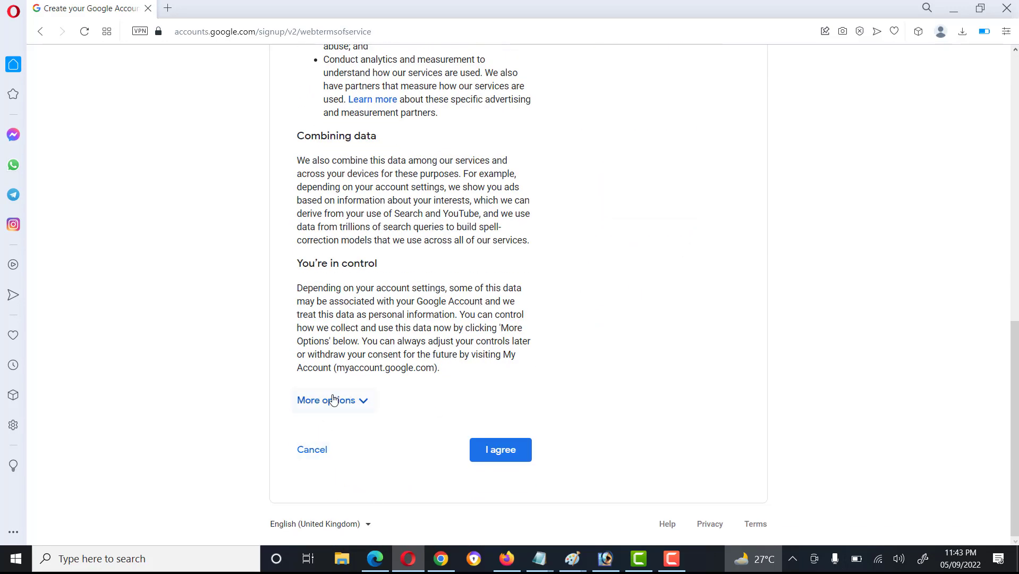
click(363, 402)
click(363, 402)
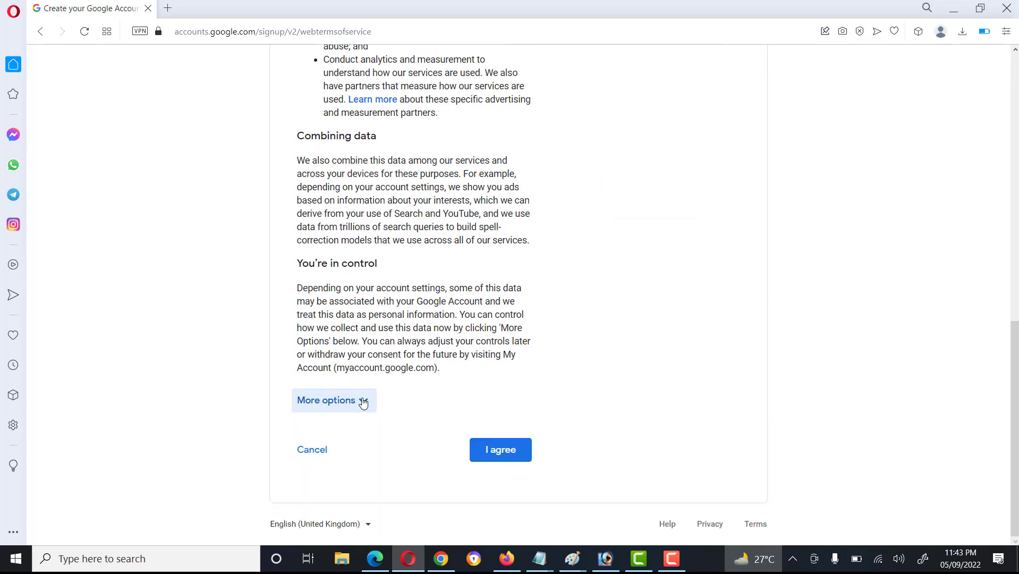
click(485, 452)
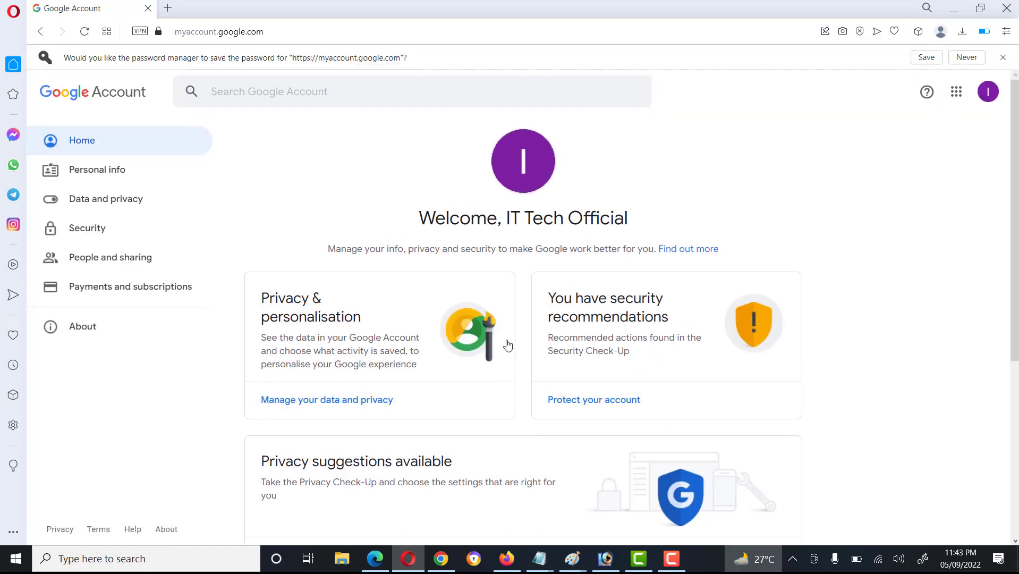
Scroll through the new account's home page and back to the top
scroll(508, 346, down, 5)
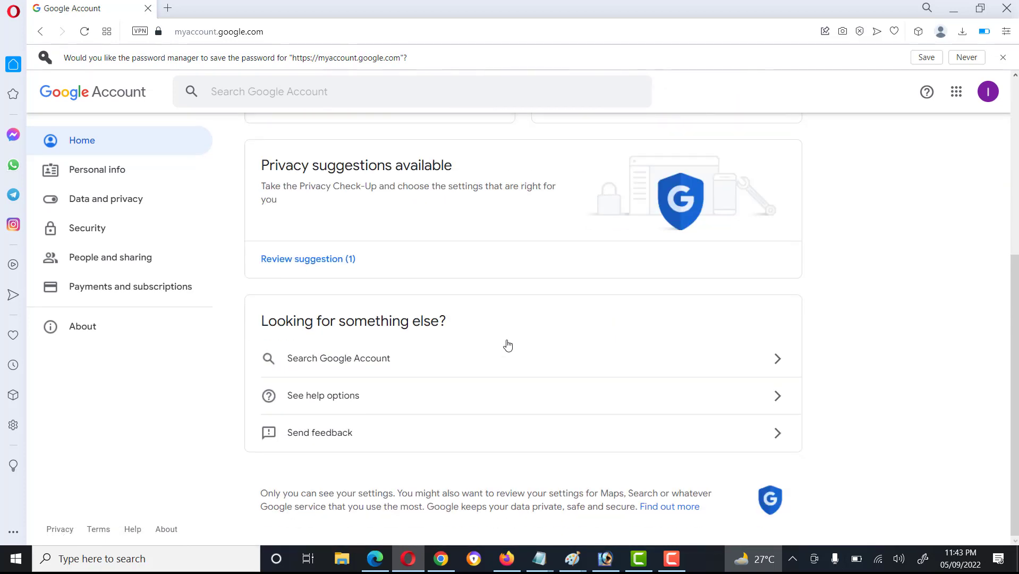
scroll(508, 345, up, 5)
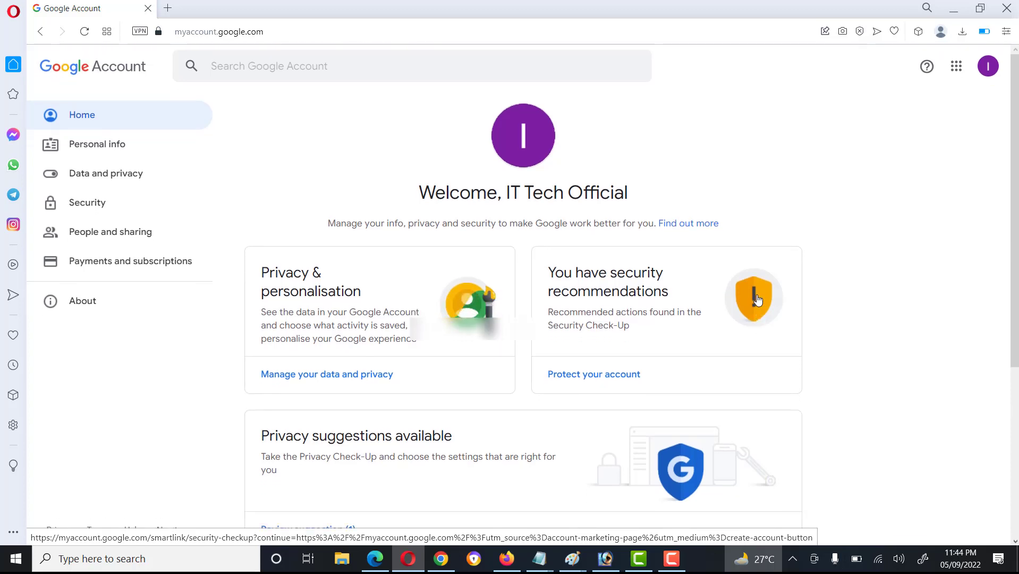
In Security Check-up, expand the 2 verification methods and verify the recovery phone
click(758, 300)
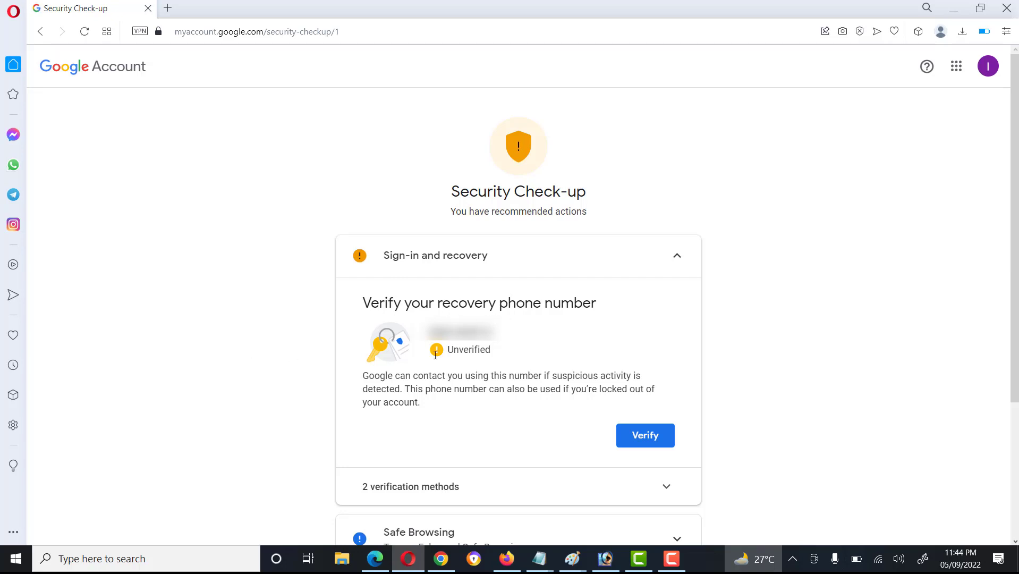
scroll(436, 354, down, 3)
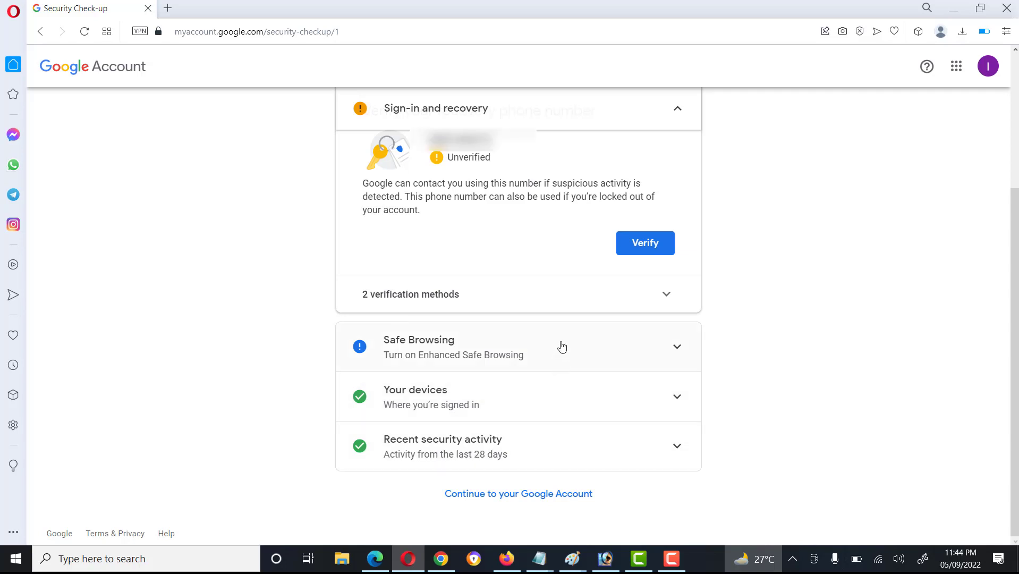
click(667, 295)
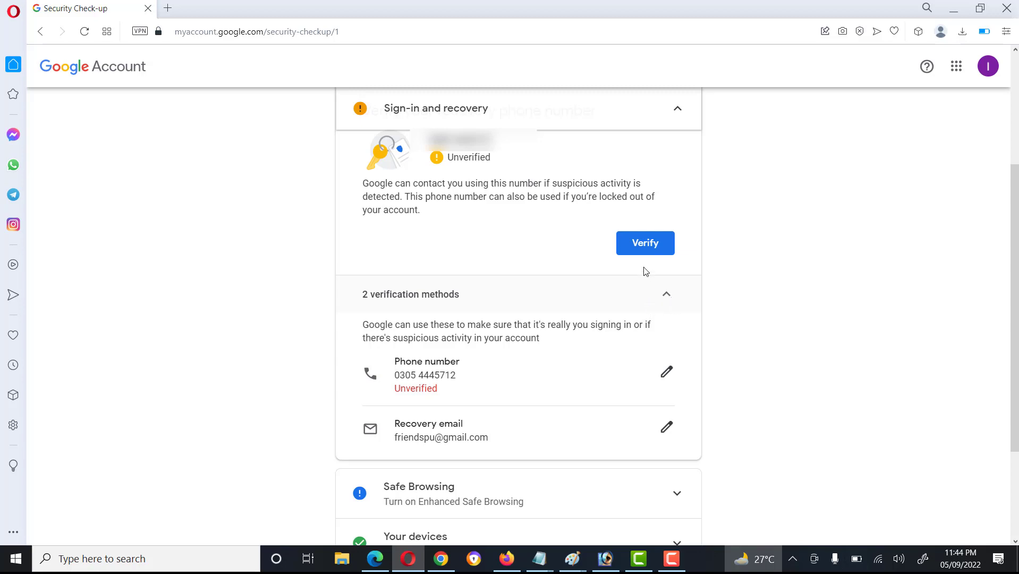
click(641, 243)
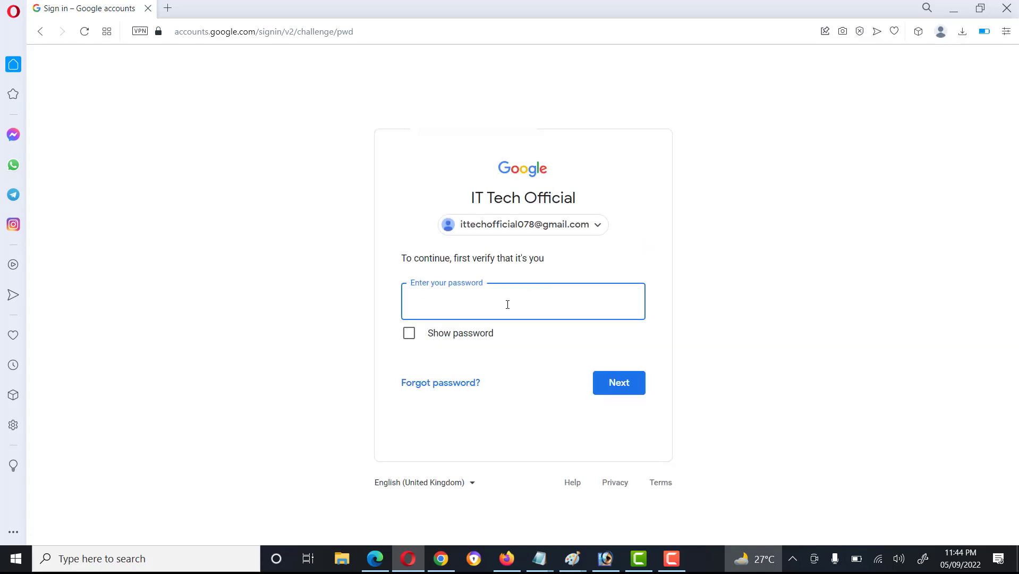
Re-enter the account password, then have a 6-digit verification code texted to the recovery phone
text(••)
click(620, 389)
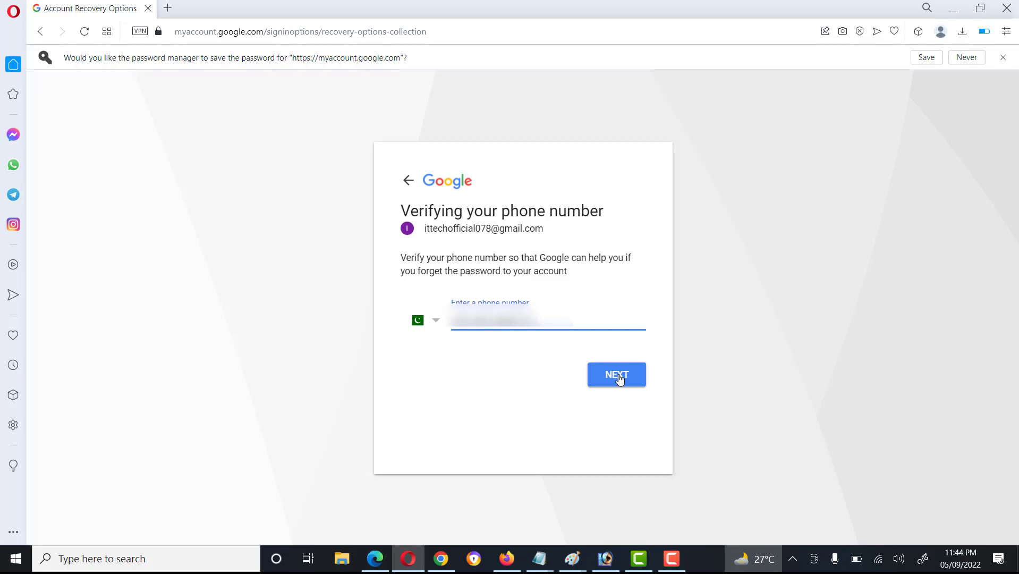
click(618, 376)
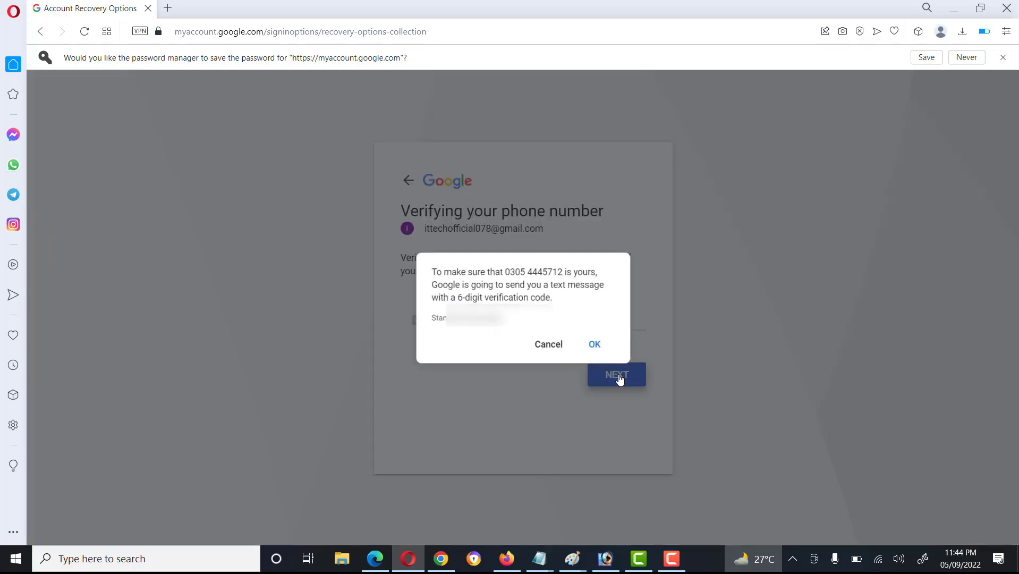
click(601, 346)
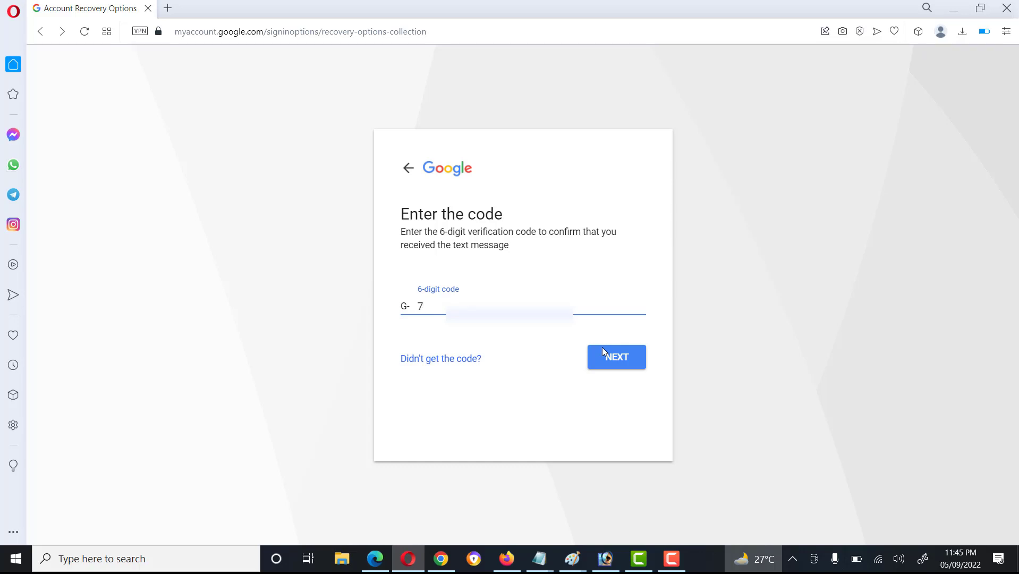
Enter the texted 6-digit code to verify the recovery phone and finish
click(606, 369)
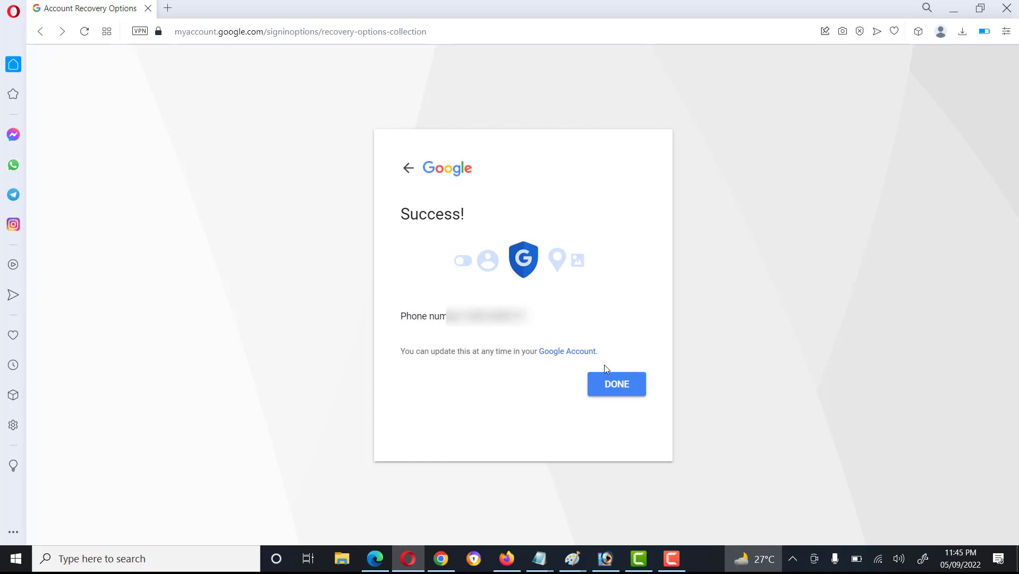
click(611, 389)
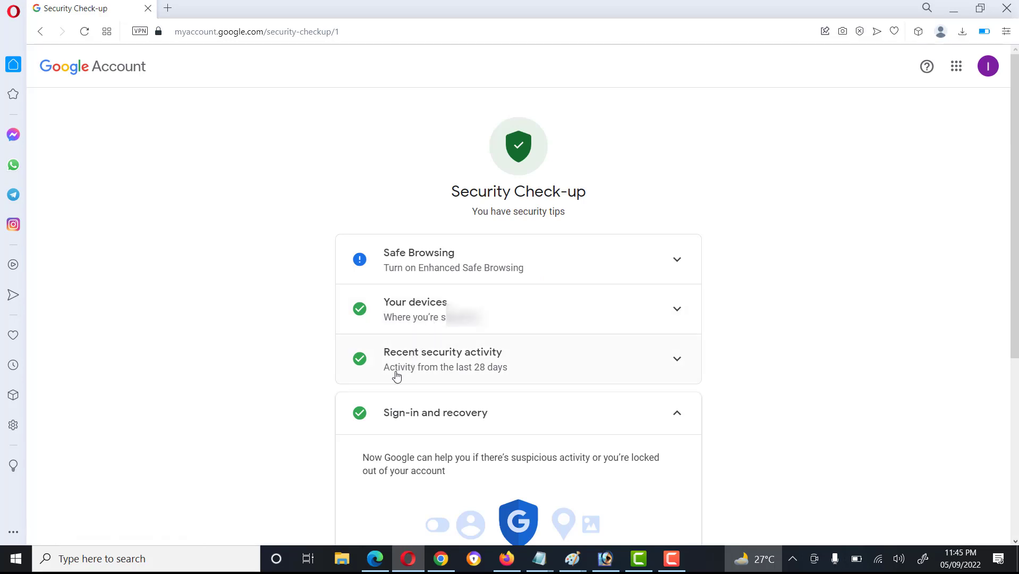
Review the Security Check-up results and continue to the Google Account home page
scroll(399, 361, down, 5)
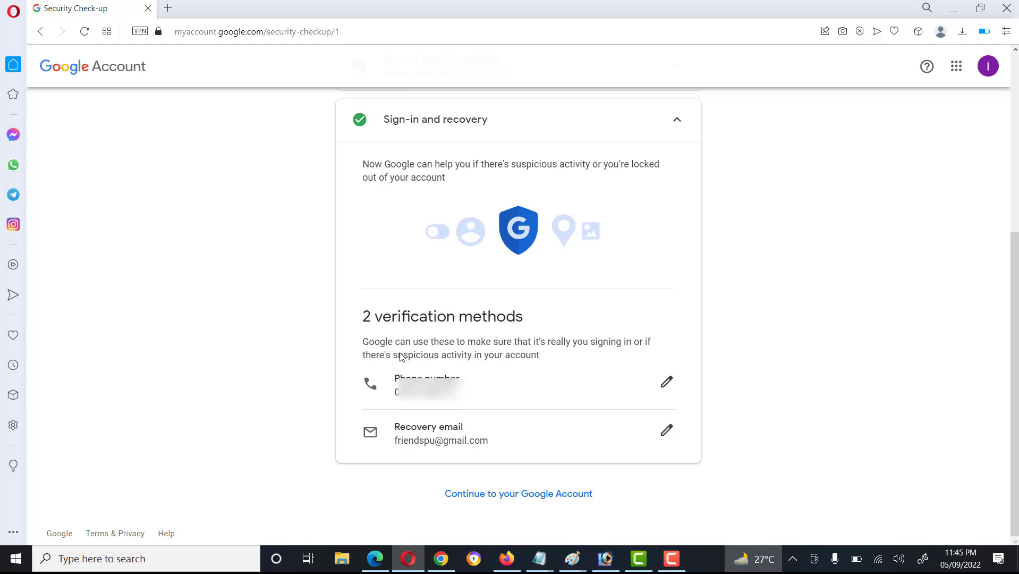
scroll(399, 355, up, 3)
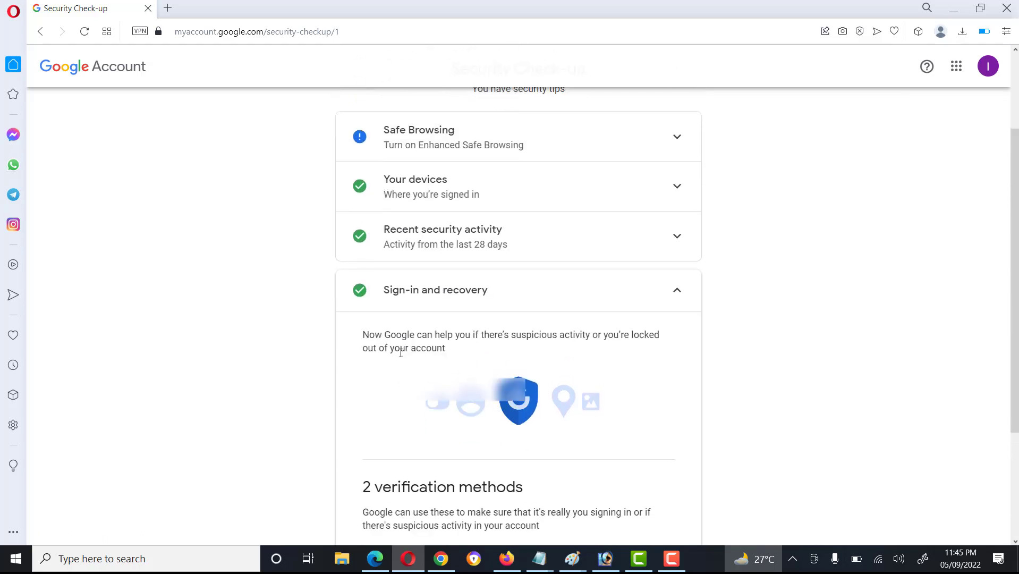
scroll(398, 353, down, 3)
click(462, 492)
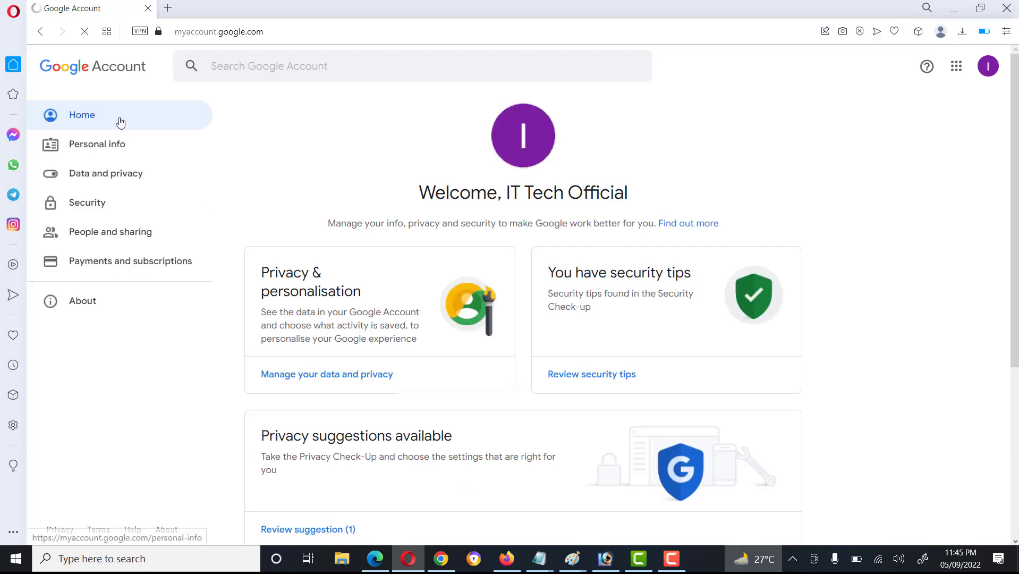
Launch Gmail for the new account from the Google apps grid
click(988, 67)
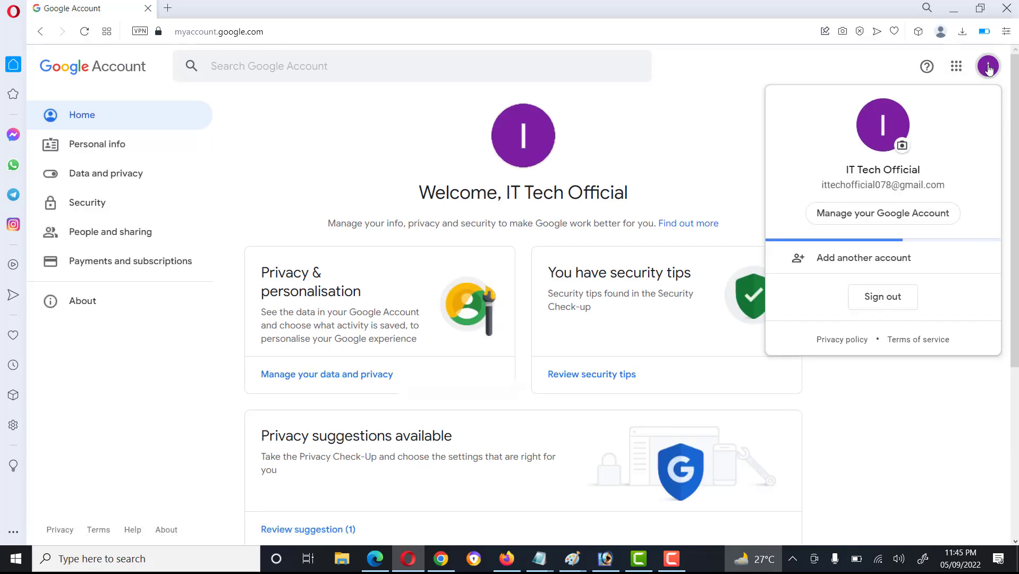
click(956, 66)
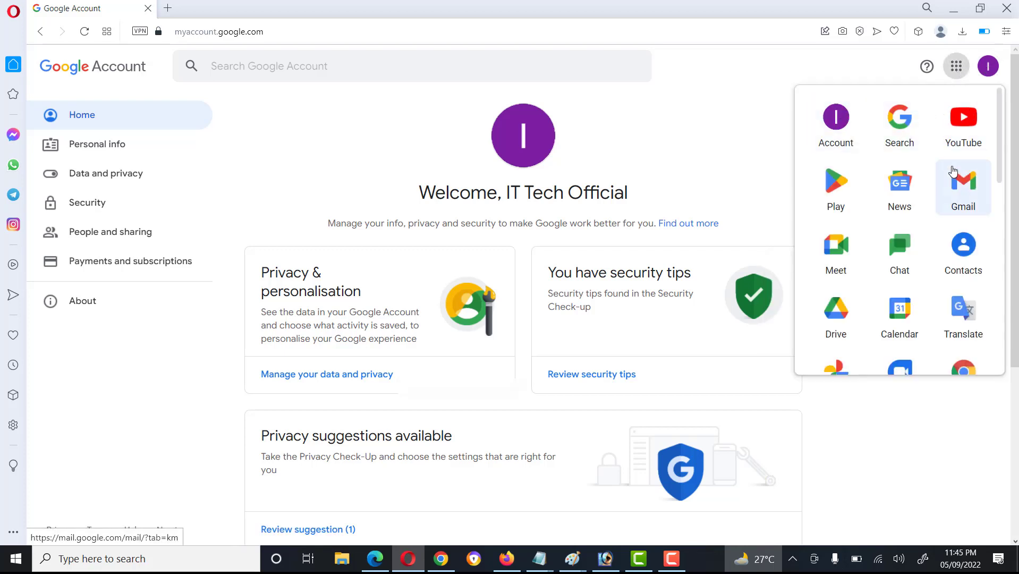
click(966, 183)
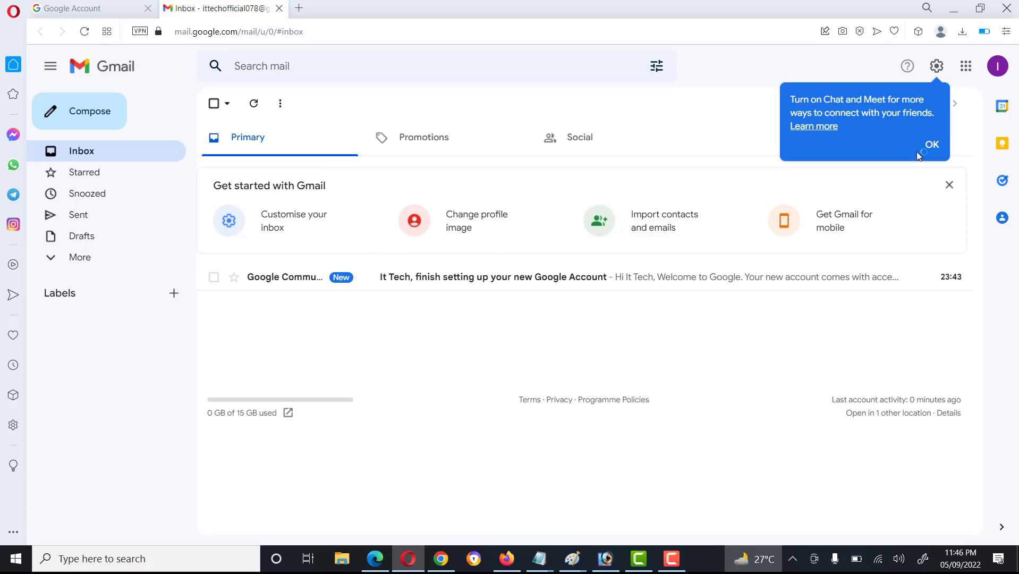
Dismiss the Chat and Meet tip, read the welcome email and its sender details, then return to the inbox
click(930, 144)
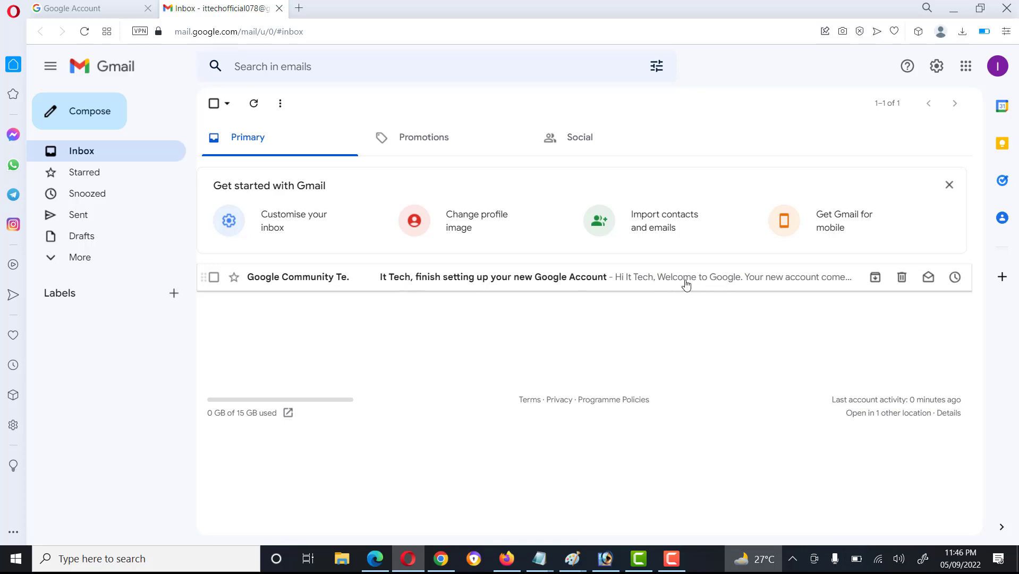
click(545, 280)
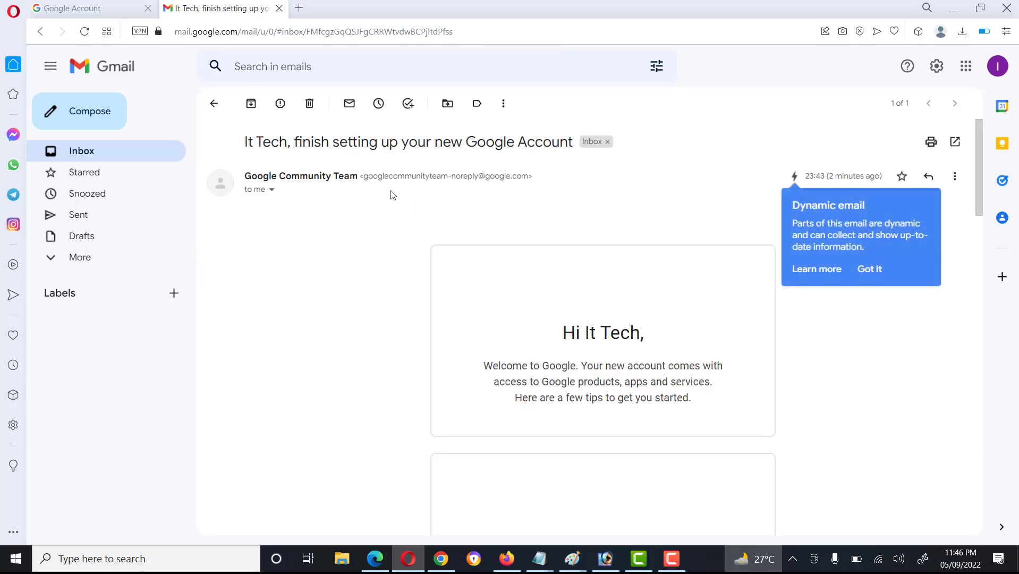
click(271, 189)
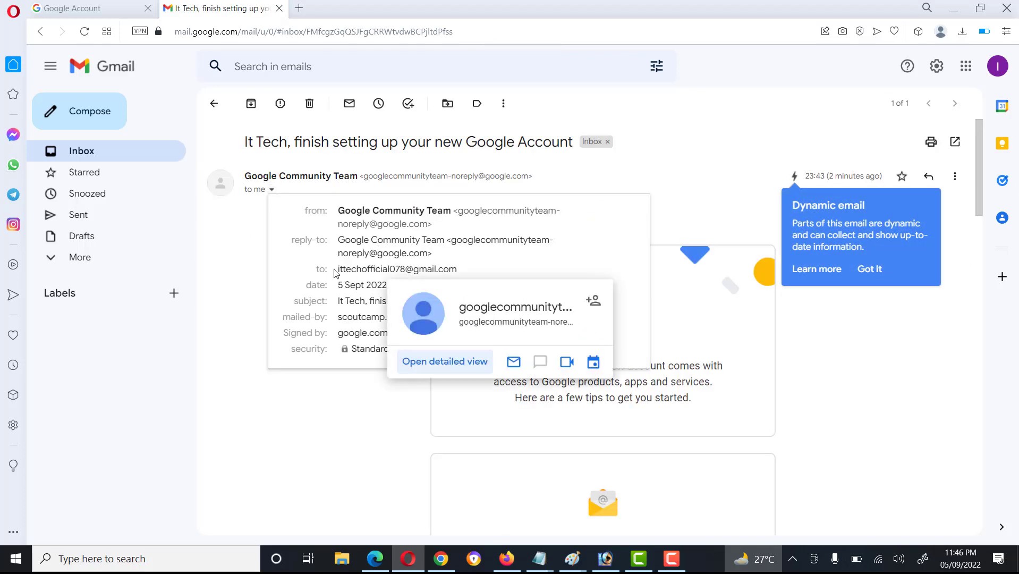
mouse_move(338, 267)
mouse_down()
mouse_move(464, 273)
mouse_move(338, 268)
mouse_up()
click(870, 271)
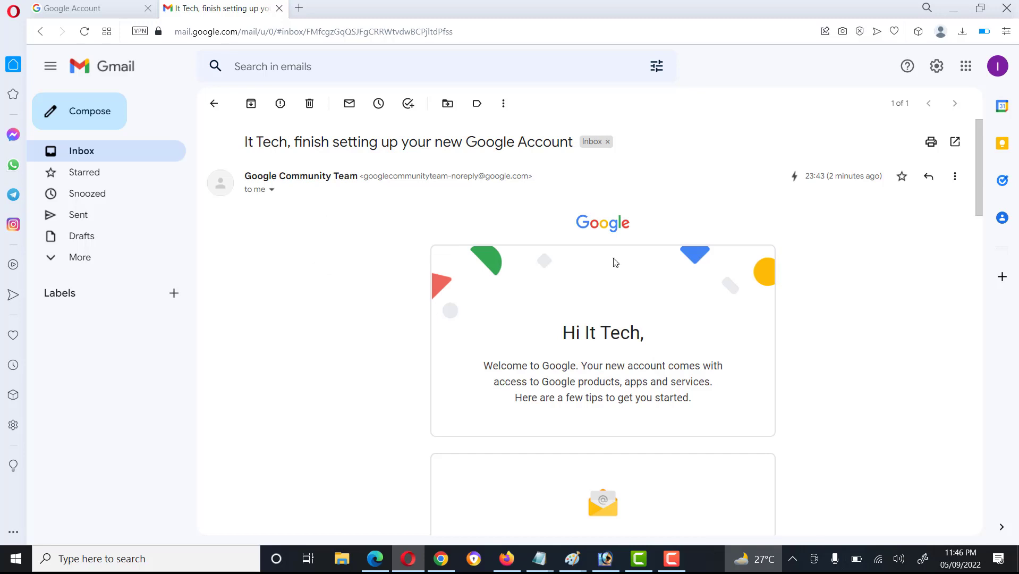
click(213, 103)
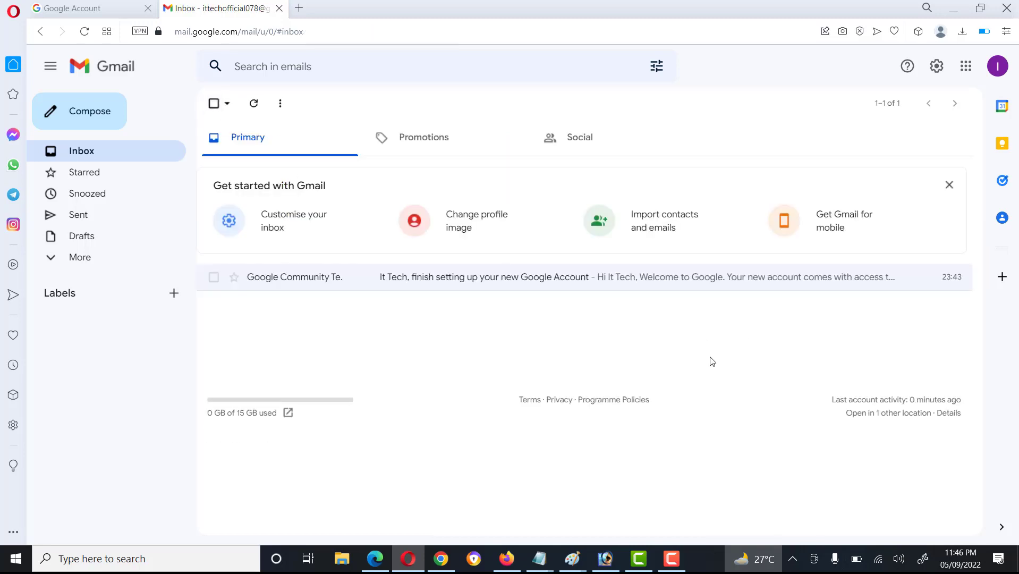
click(672, 559)
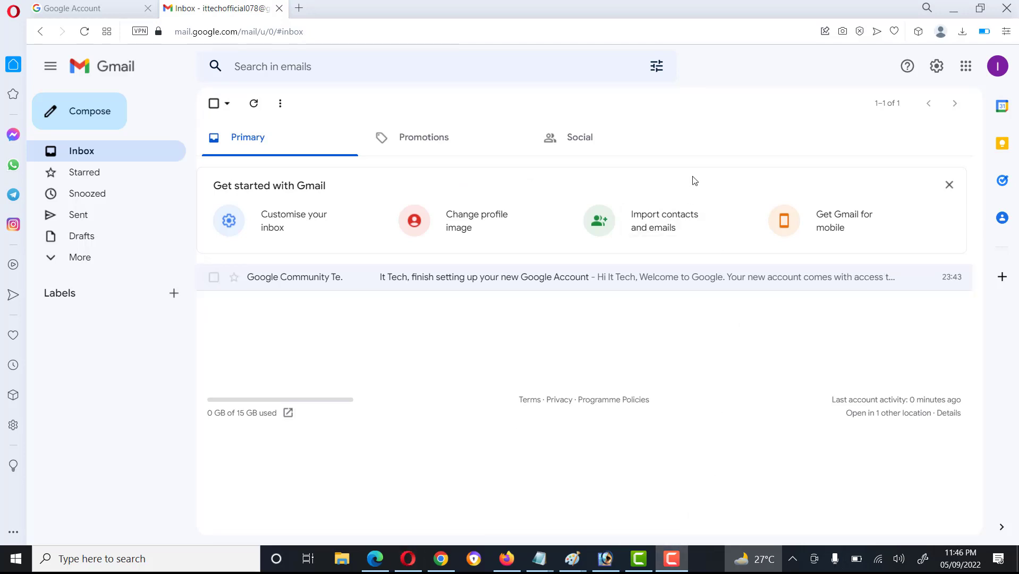